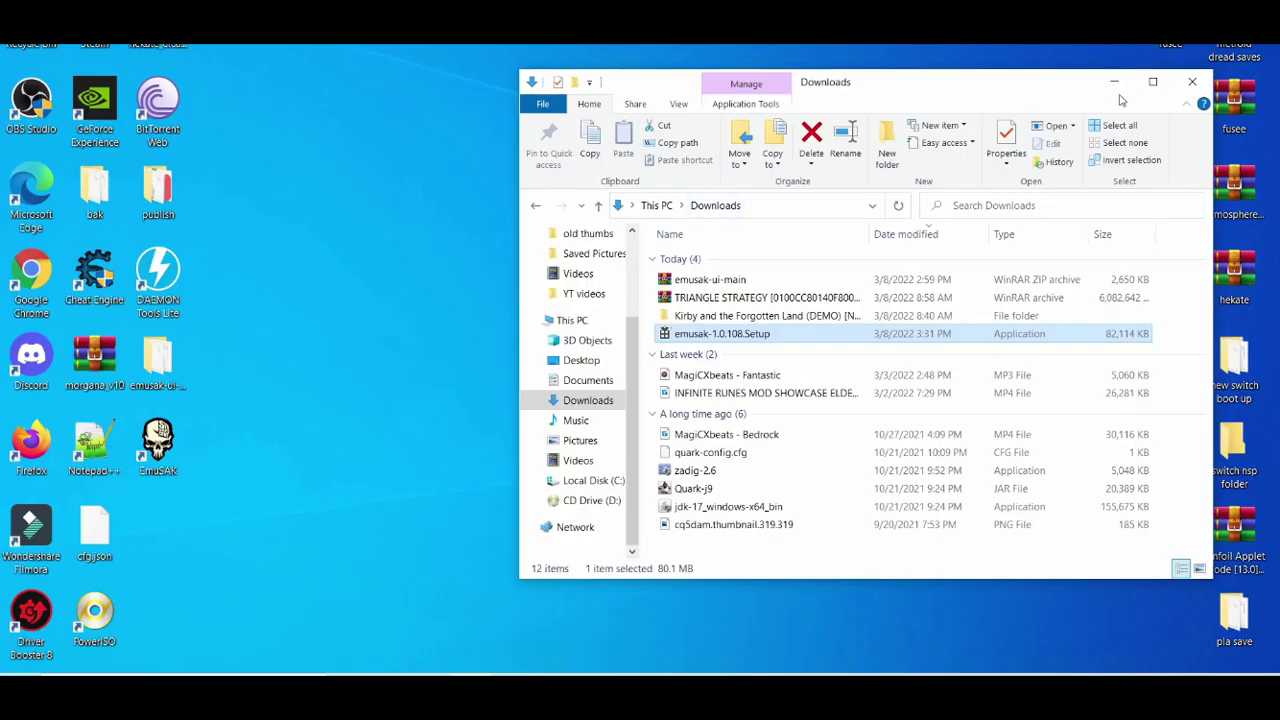
Step: Minimize the Downloads window so the desktop with the EmuSAK shortcut shows
{"action": "left_click", "coordinate": [1114, 82]}
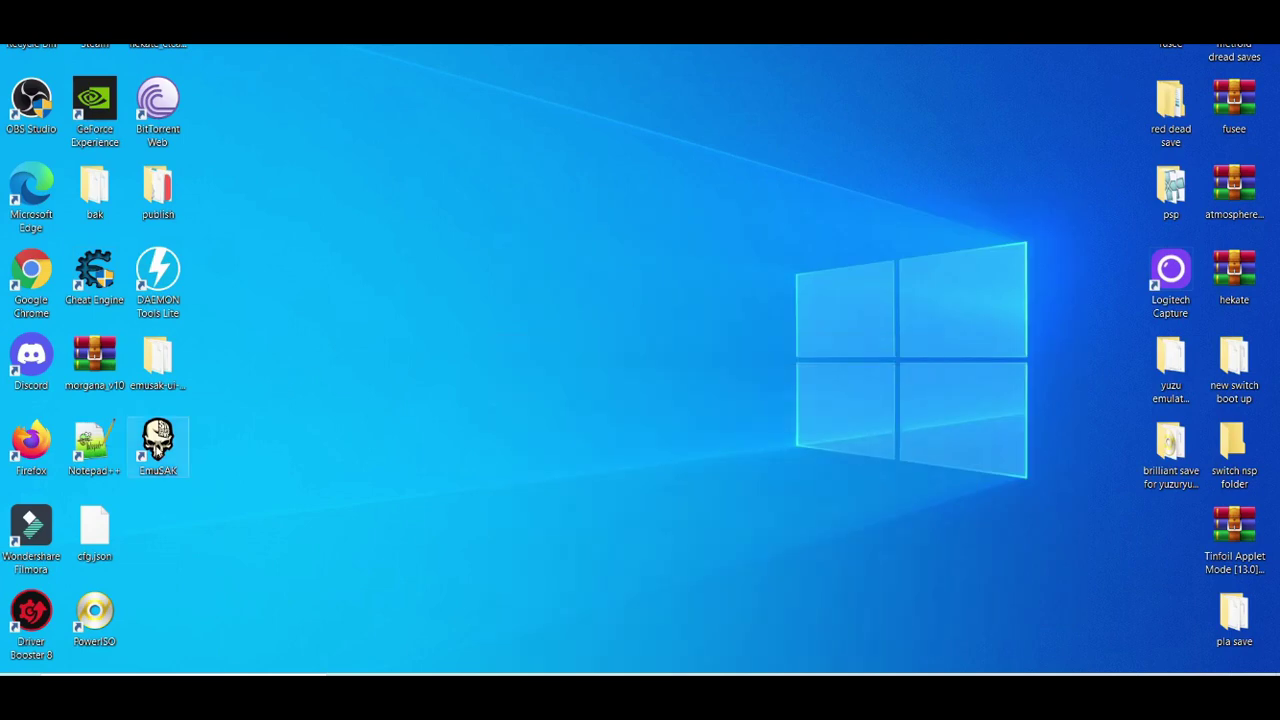
{"action": "mouse_move", "coordinate": [160, 445]}
{"action": "left_mouse_down"}
{"action": "mouse_move", "coordinate": [577, 118]}
{"action": "mouse_move", "coordinate": [637, 122]}
{"action": "mouse_move", "coordinate": [665, 195]}
{"action": "mouse_move", "coordinate": [210, 461]}
{"action": "mouse_move", "coordinate": [173, 463]}
{"action": "left_mouse_up"}
Step: Launch EmuSAK, view the Ryujinx and Yuzu game lists, and return to Ryujinx's eight games
{"action": "double_click", "coordinate": [160, 450]}
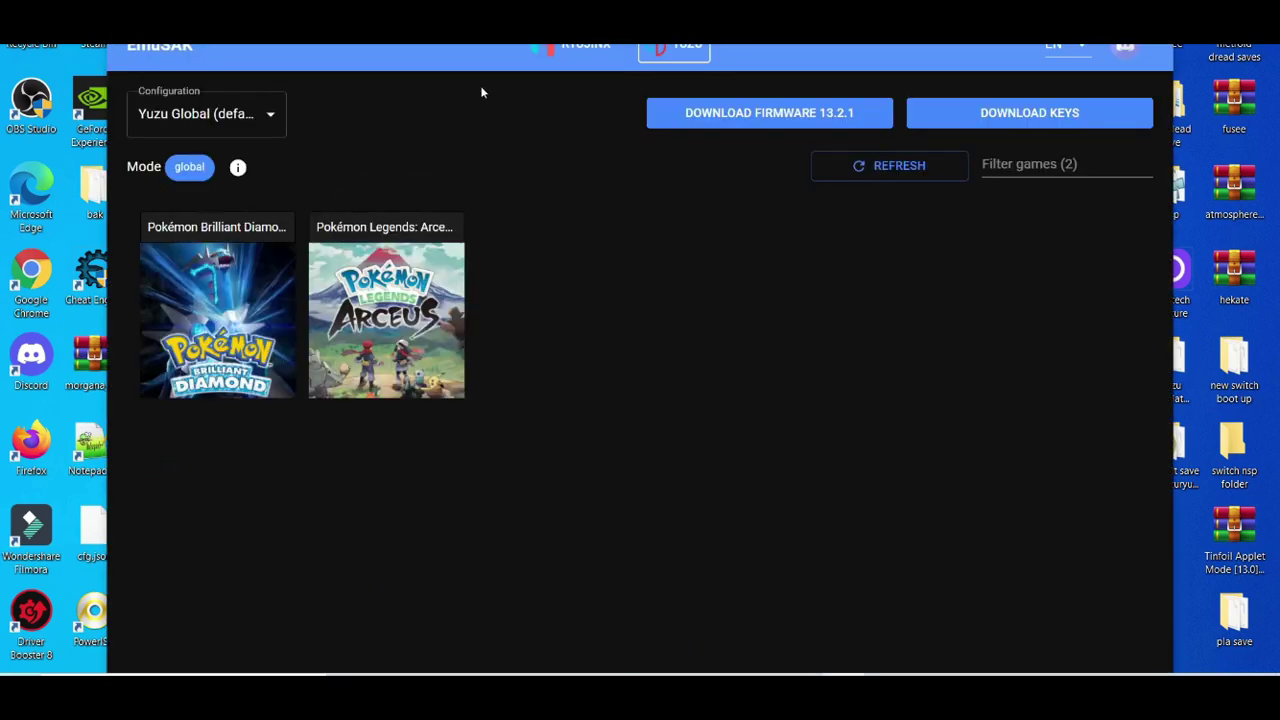
{"action": "left_click", "coordinate": [568, 46]}
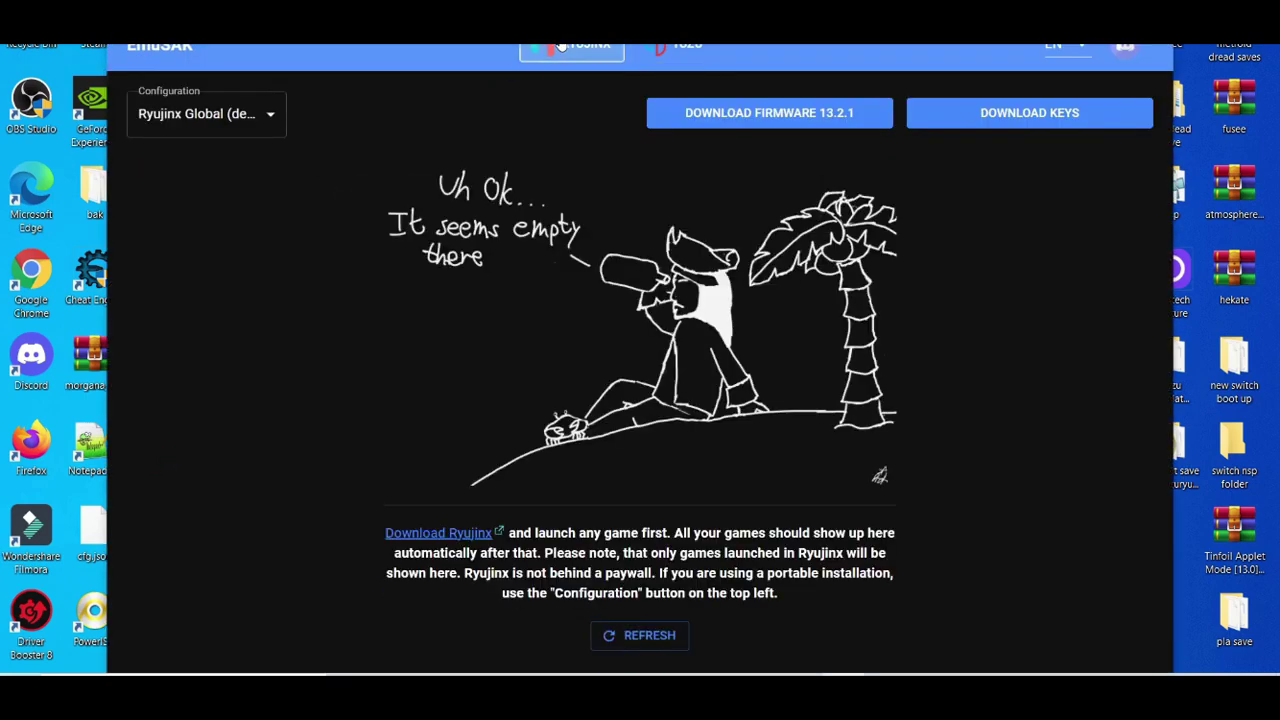
{"action": "left_click", "coordinate": [674, 50]}
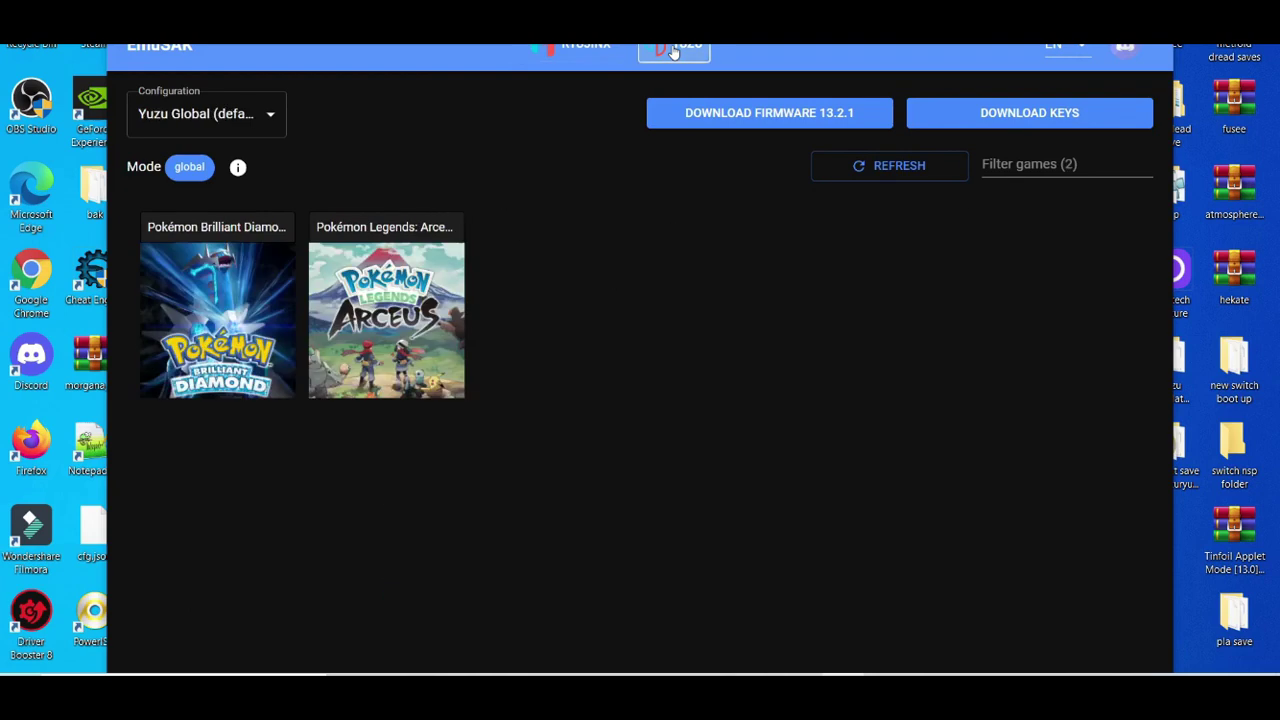
{"action": "left_click", "coordinate": [618, 51]}
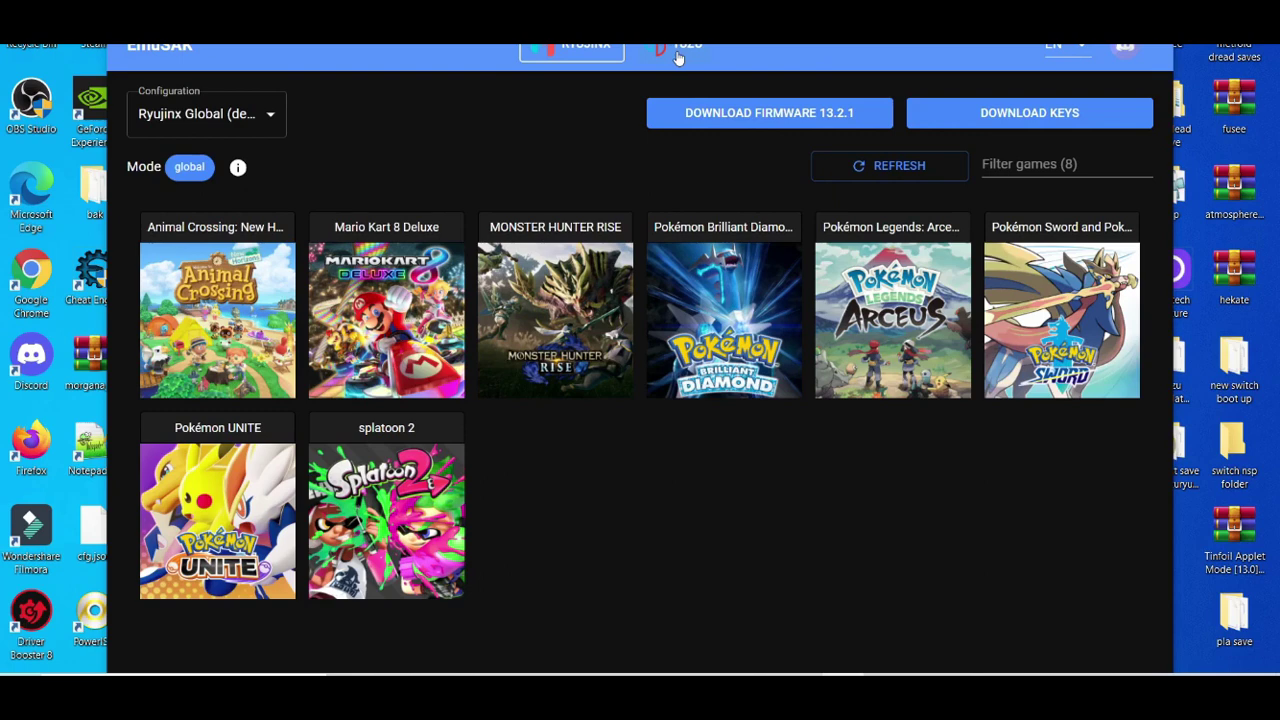
Step: Start adding a portable configuration, then cancel the Ryujinx.exe file selection
{"action": "left_click", "coordinate": [268, 122]}
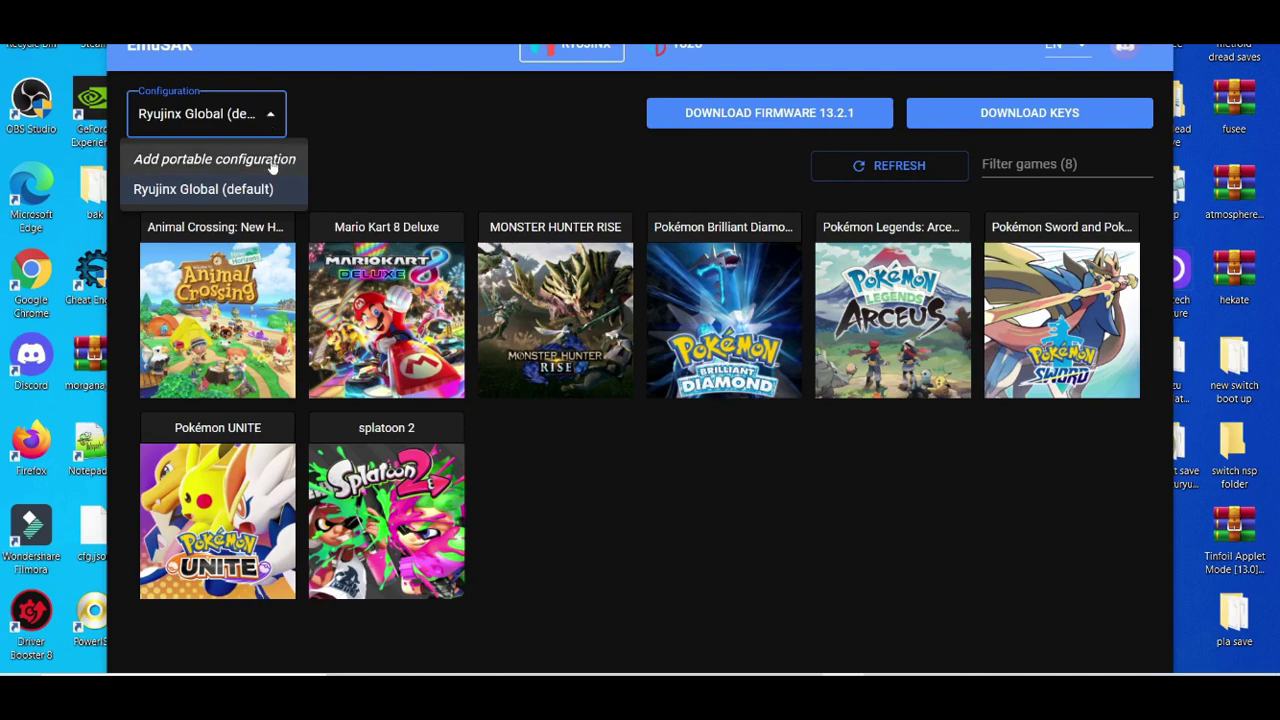
{"action": "left_click", "coordinate": [276, 161]}
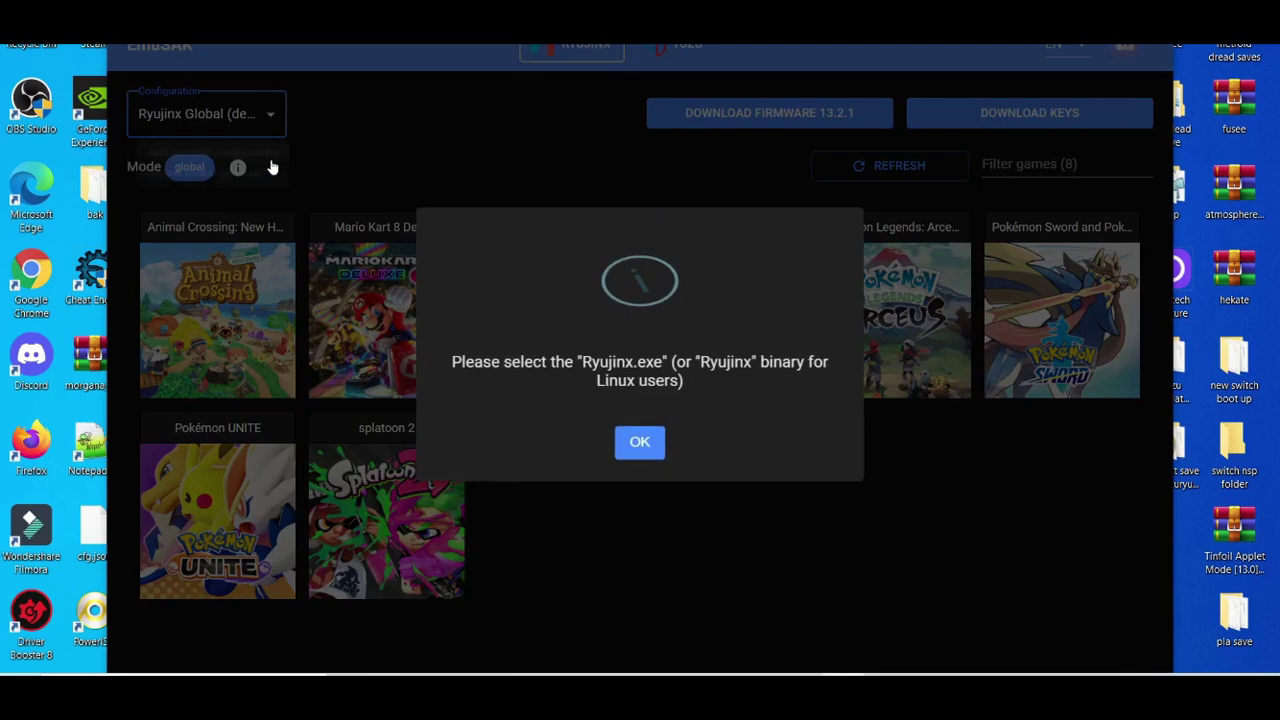
{"action": "left_click", "coordinate": [640, 437]}
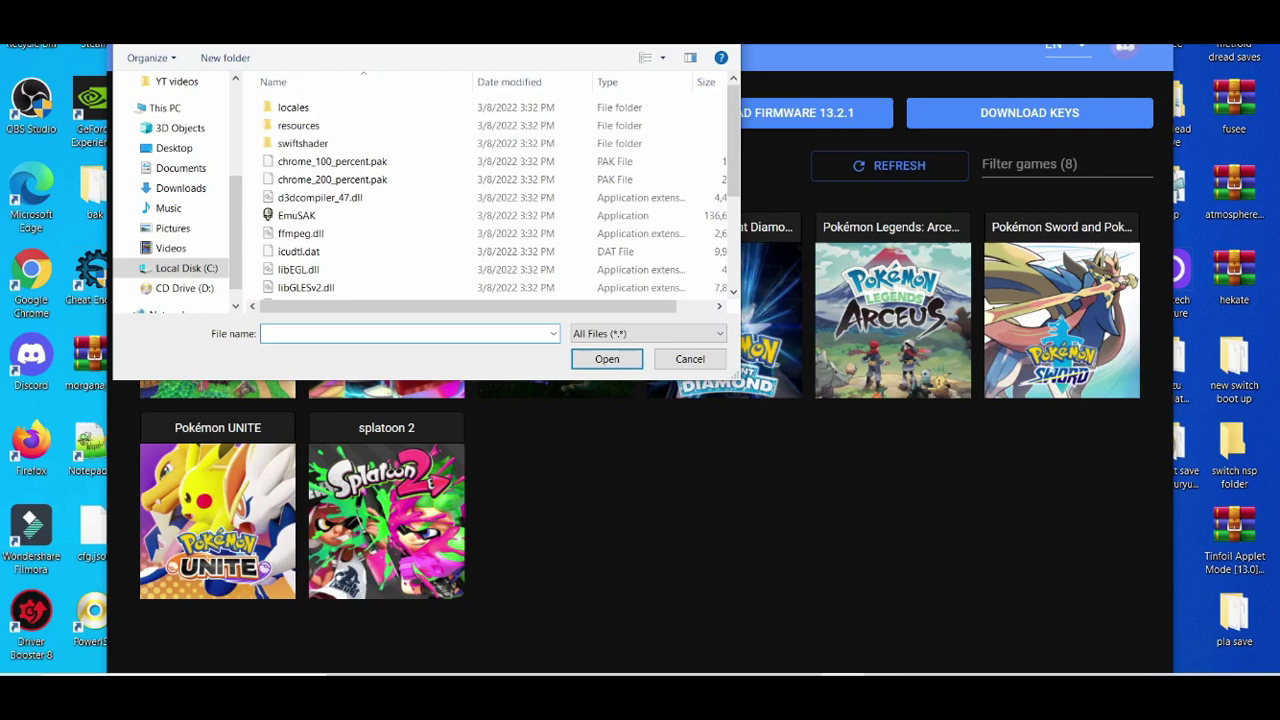
{"action": "key", "text": "Escape"}
Step: Download and install the latest prod.keys for Yuzu and acknowledge the confirmation
{"action": "left_click", "coordinate": [670, 50]}
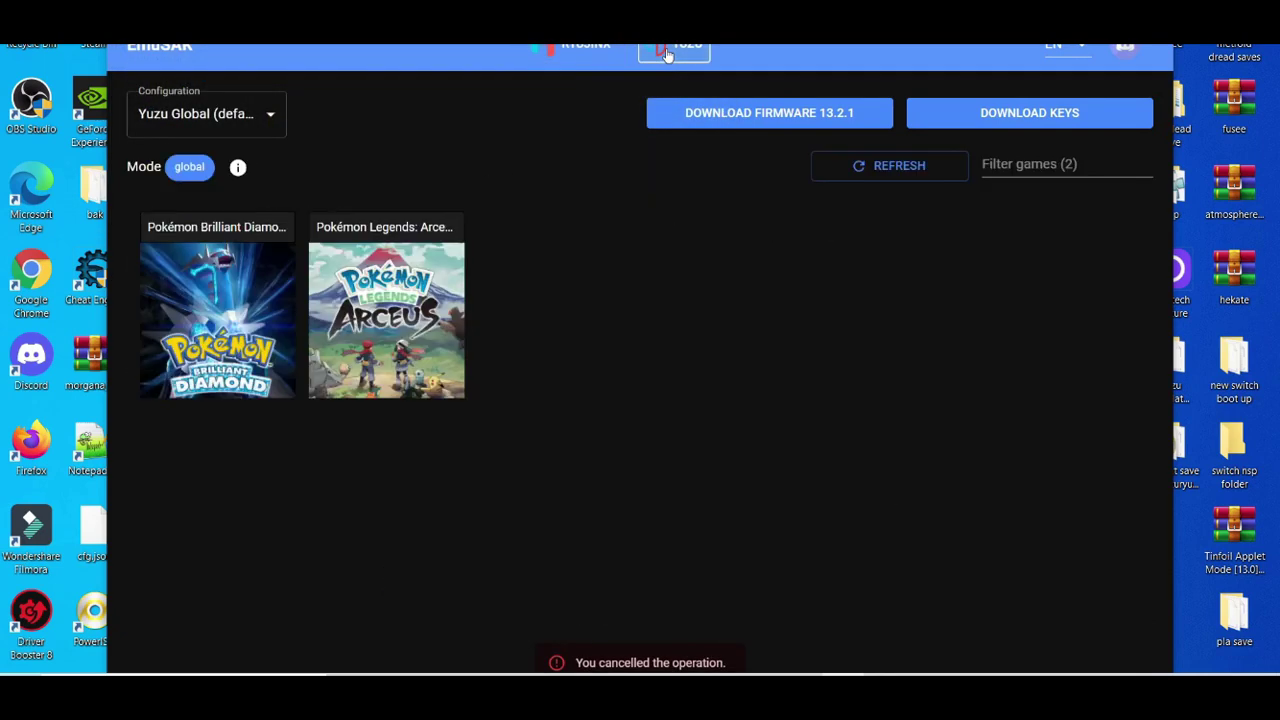
{"action": "left_click", "coordinate": [1028, 120]}
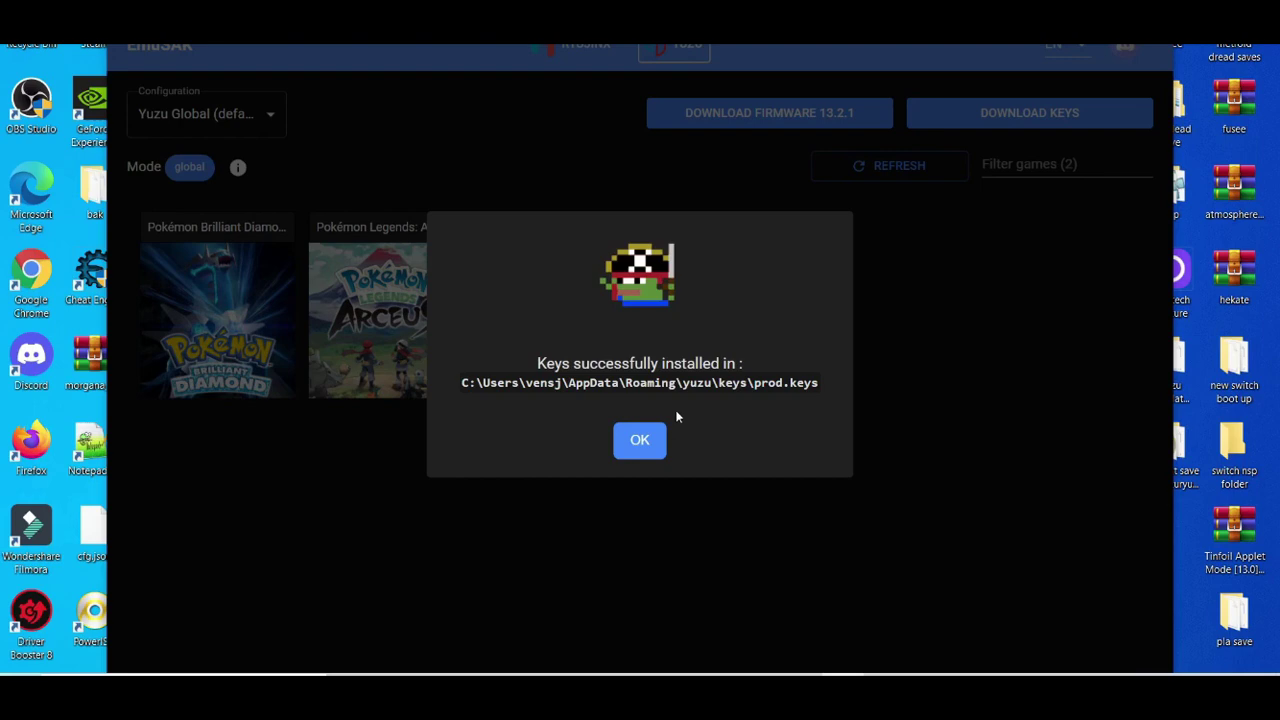
{"action": "left_click", "coordinate": [650, 445]}
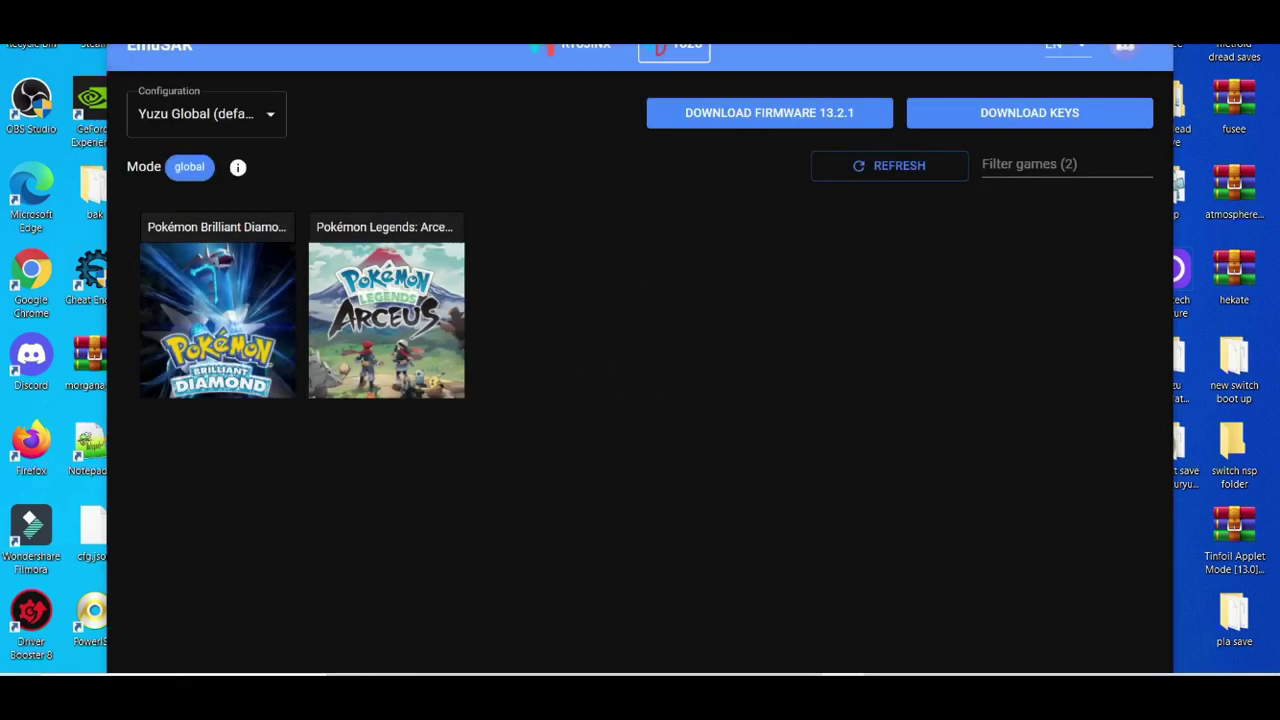
Step: Close EmuSAK and launch yuzu from Windows search
{"action": "key", "text": "alt+F4"}
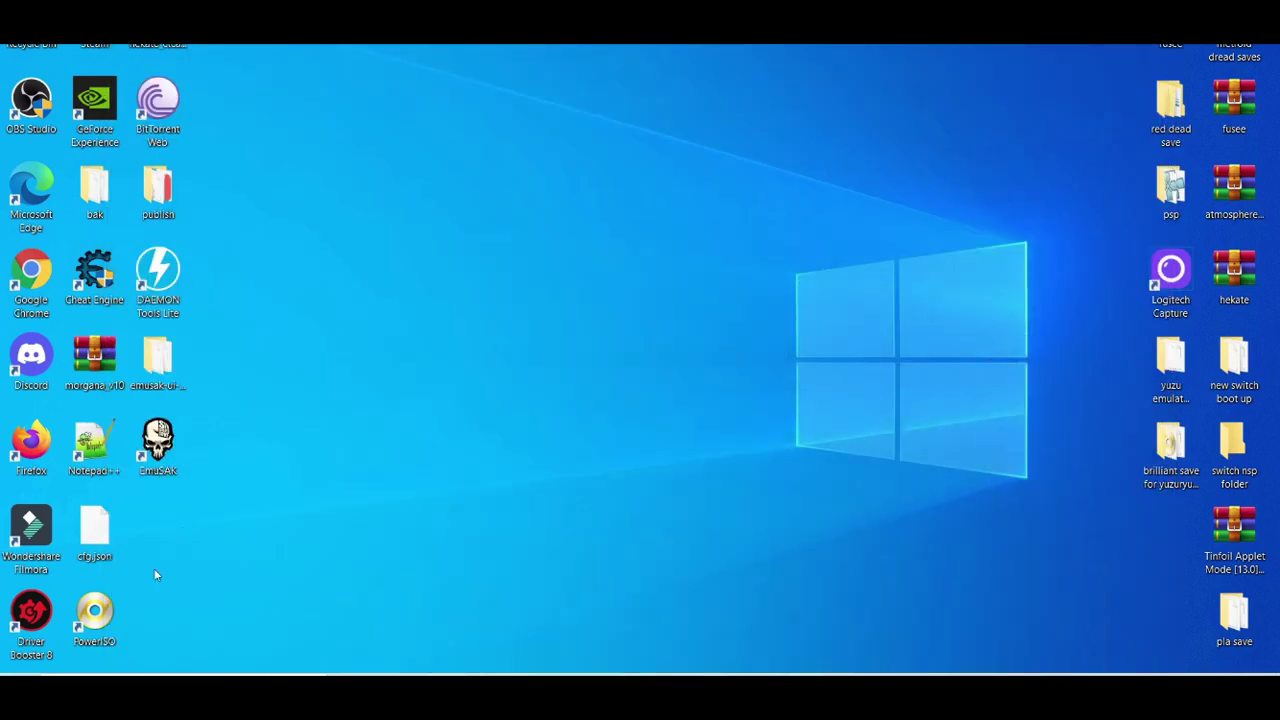
{"action": "key", "text": "super+s"}
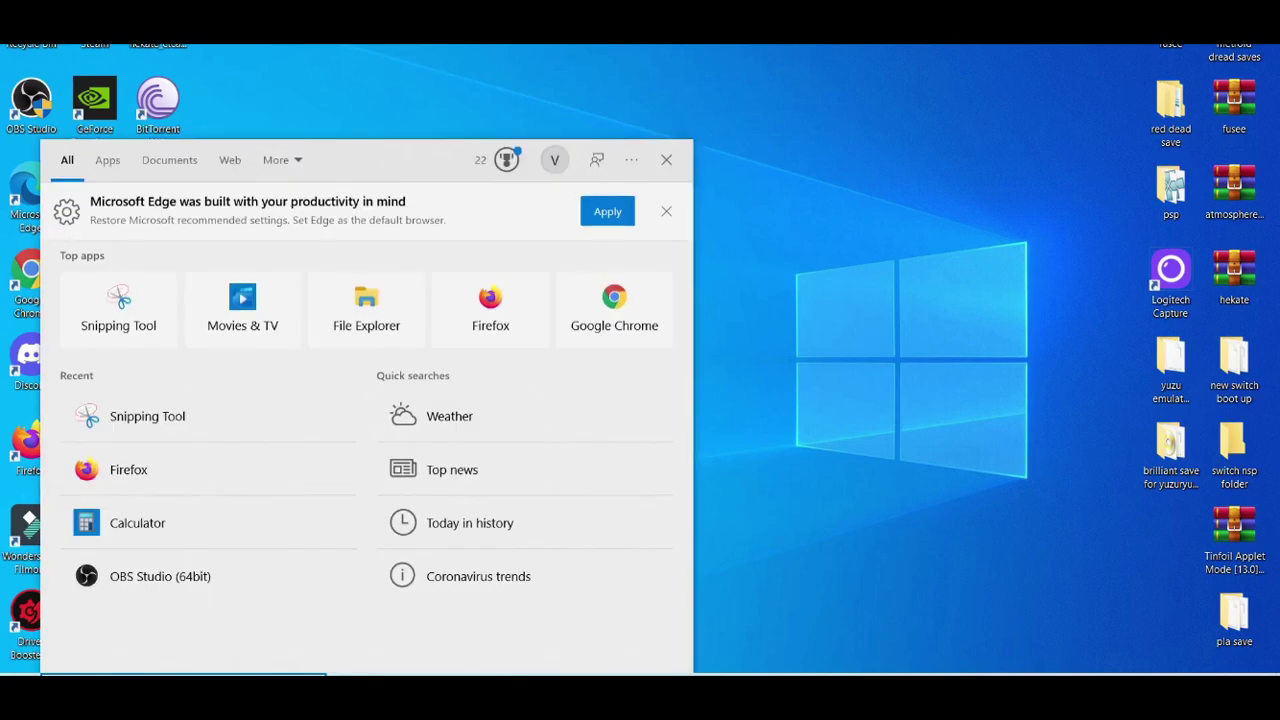
{"action": "type", "text": "yuzu"}
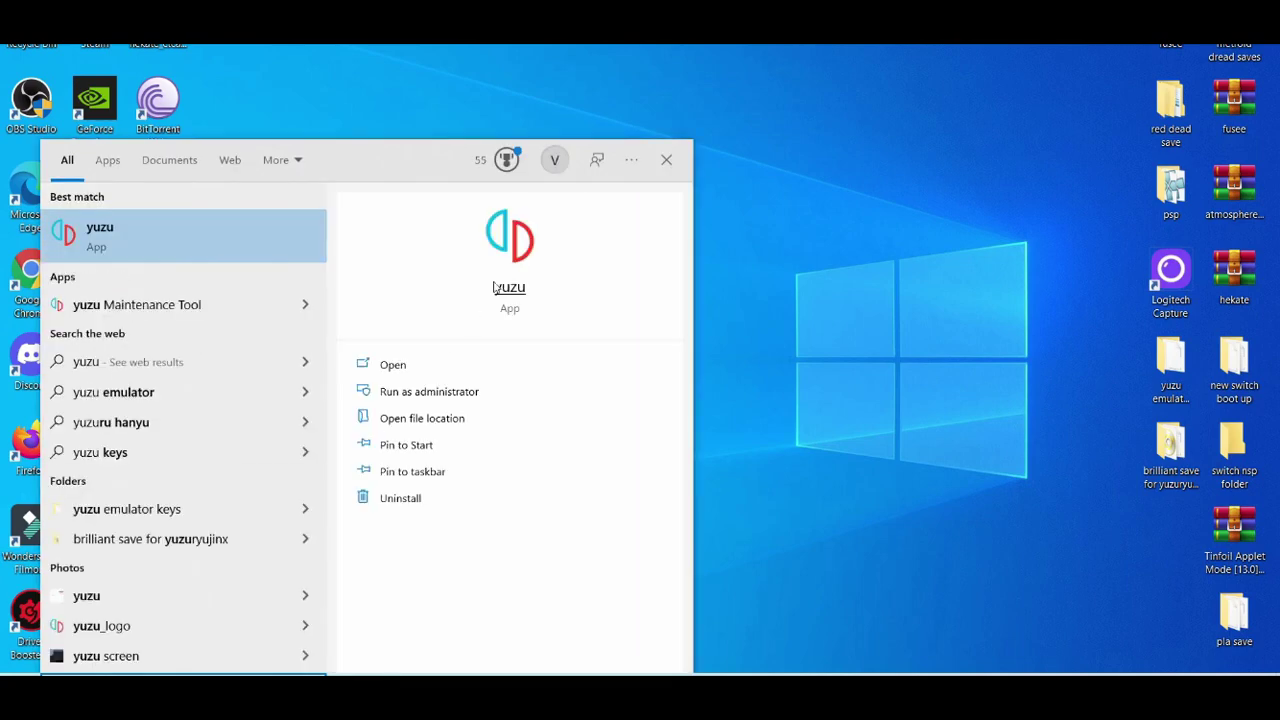
{"action": "left_click", "coordinate": [493, 283]}
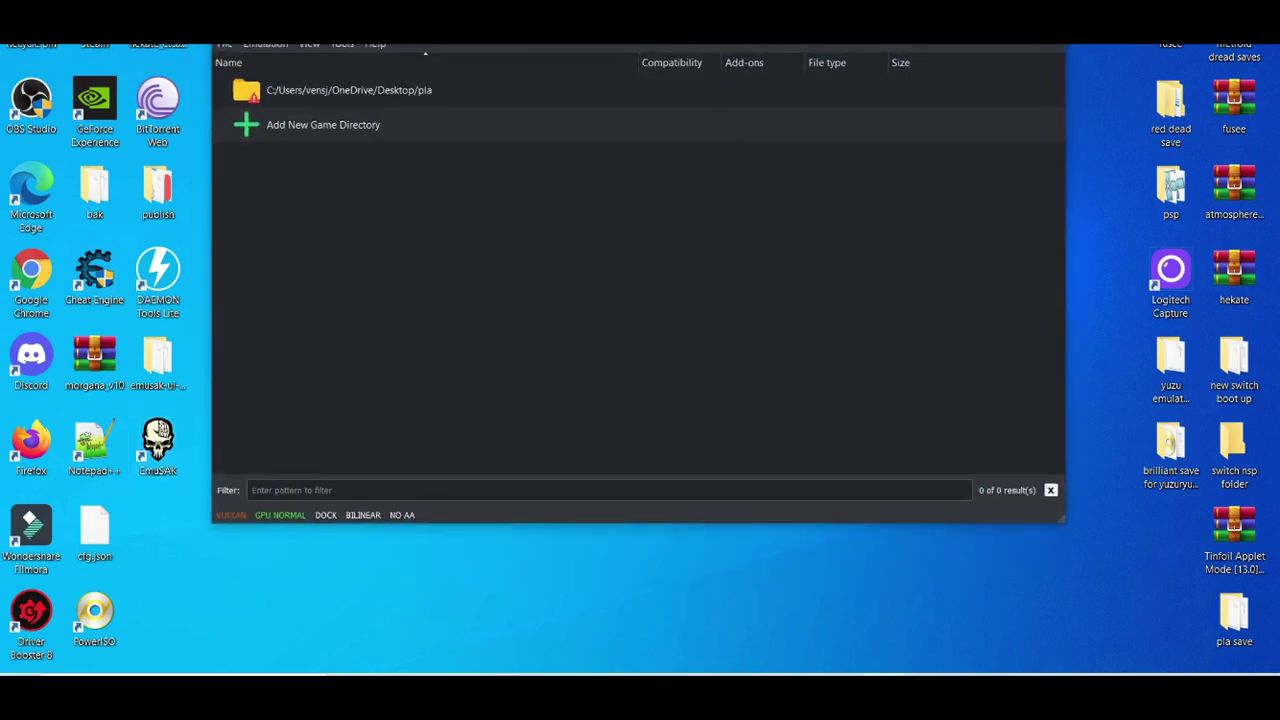
Step: Open the yuzu AppData data folder from yuzu's File menu
{"action": "left_click", "coordinate": [262, 55]}
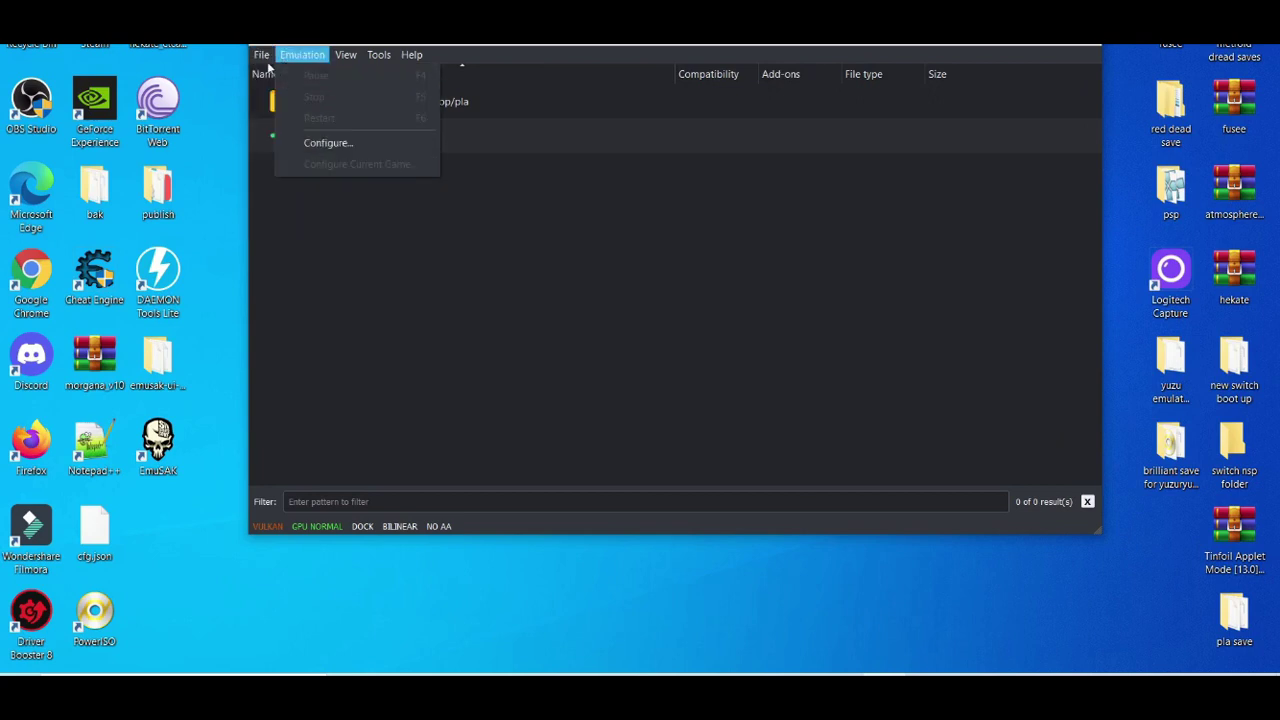
{"action": "mouse_move", "coordinate": [264, 60]}
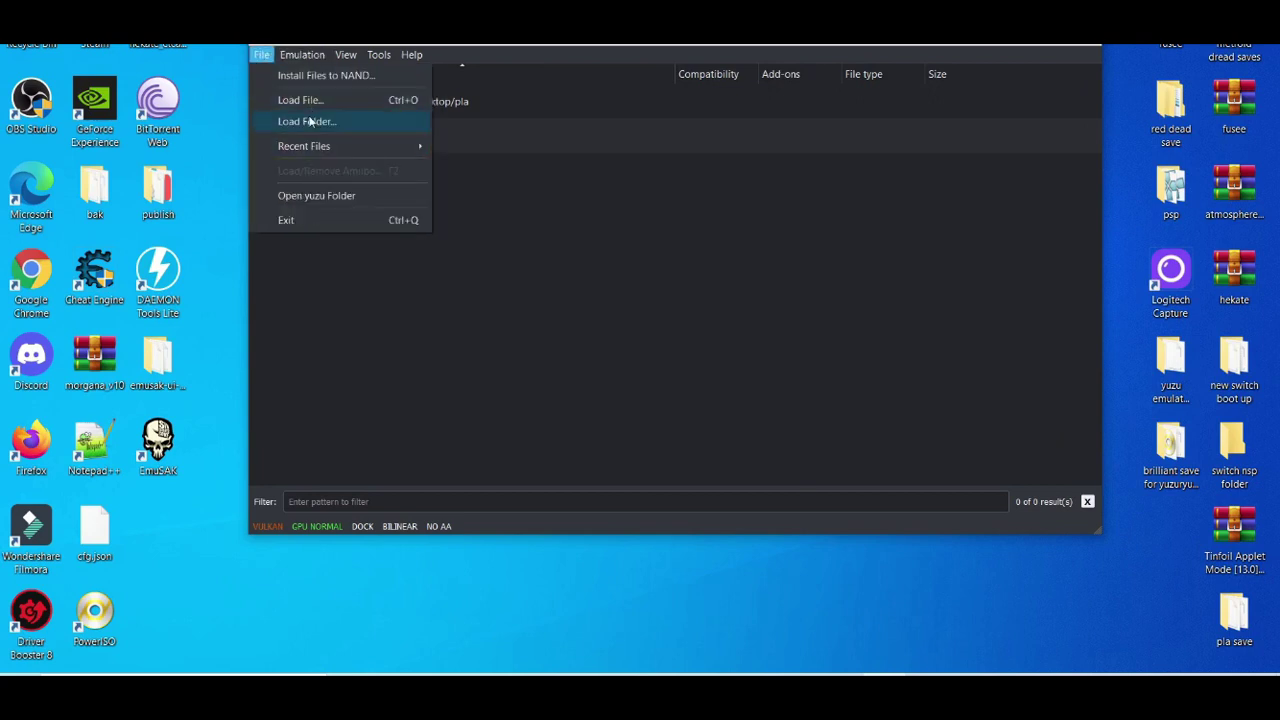
{"action": "left_click", "coordinate": [306, 197]}
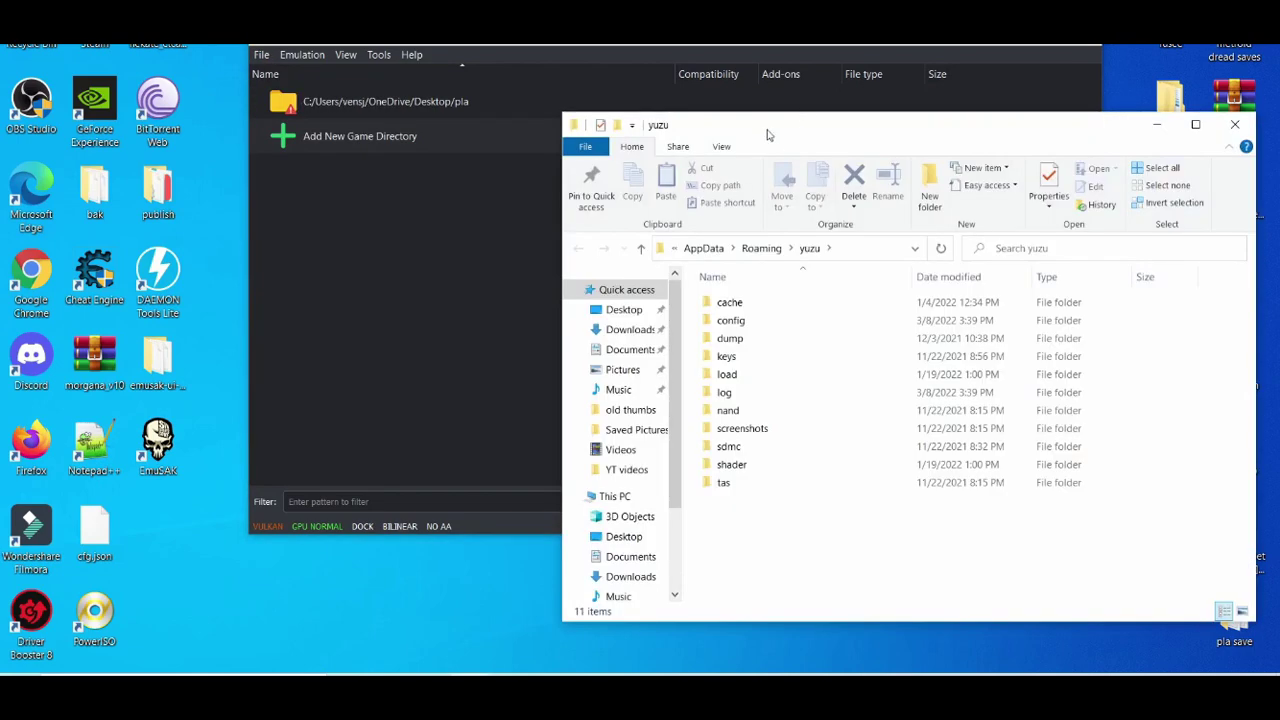
Step: Open the yuzu keys folder and select prod.keys
{"action": "left_click_drag", "start_coordinate": [768, 135], "coordinate": [511, 49]}
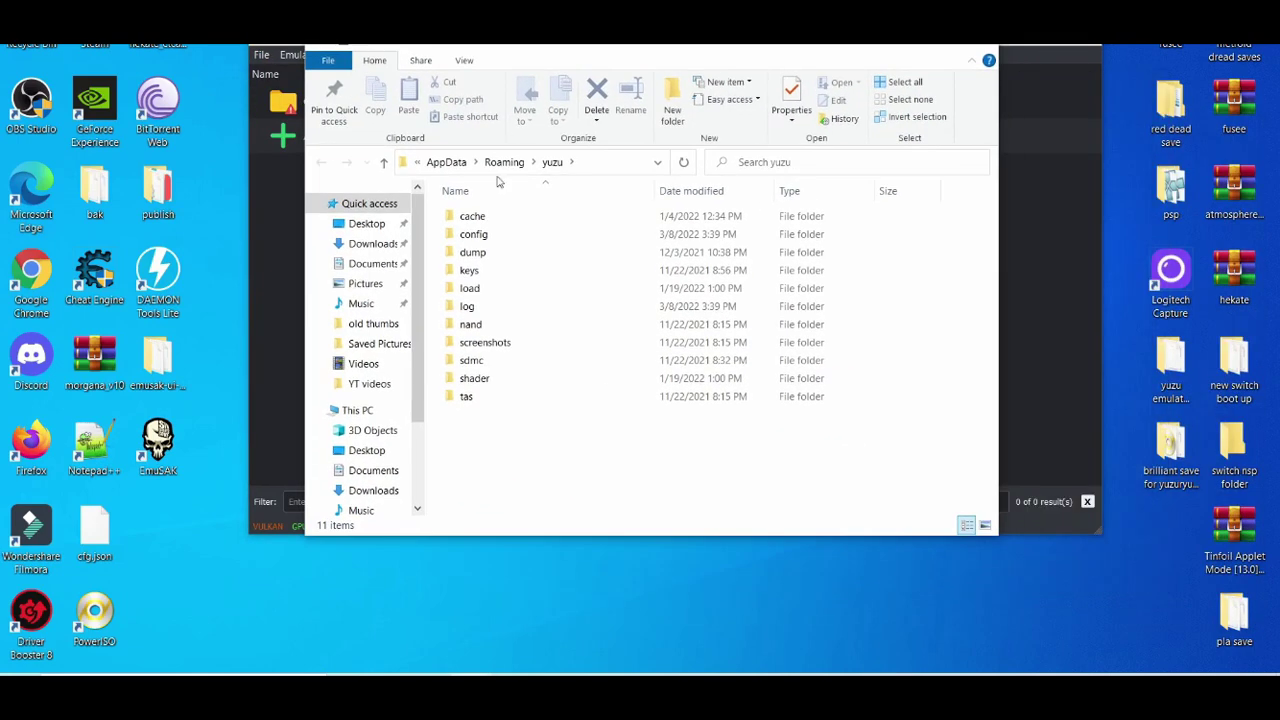
{"action": "double_click", "coordinate": [470, 272]}
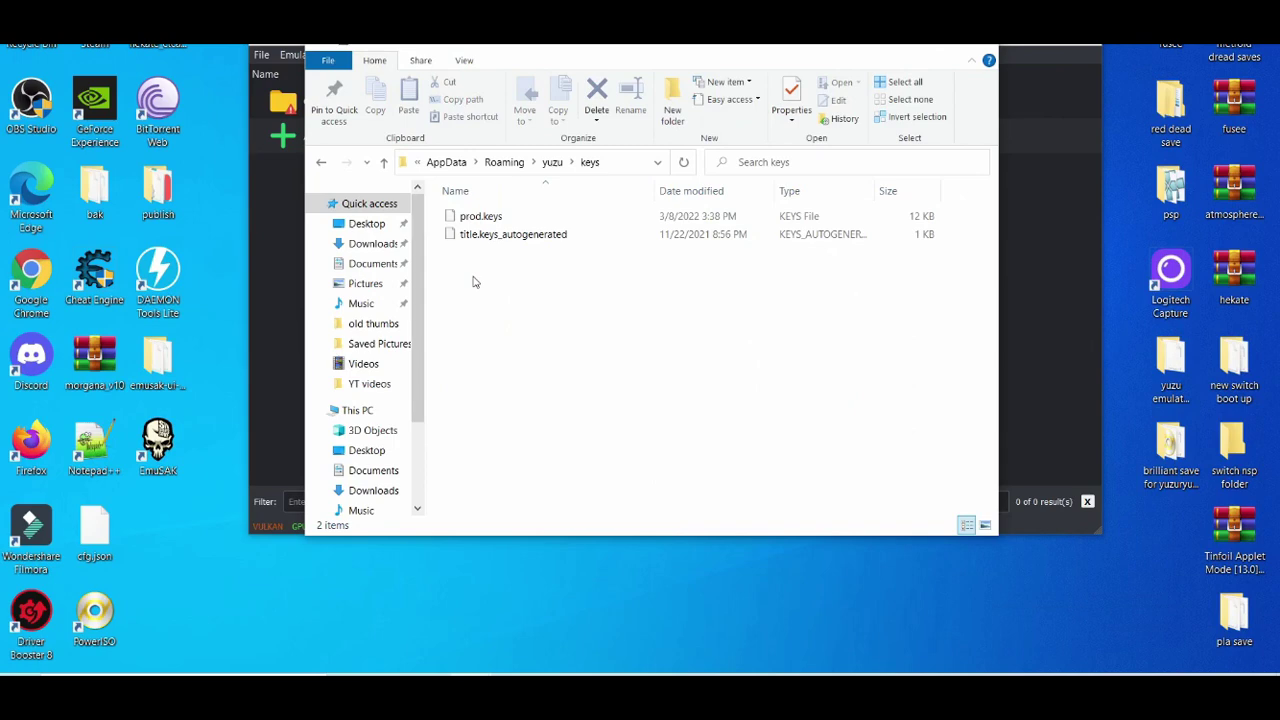
{"action": "left_click", "coordinate": [503, 220]}
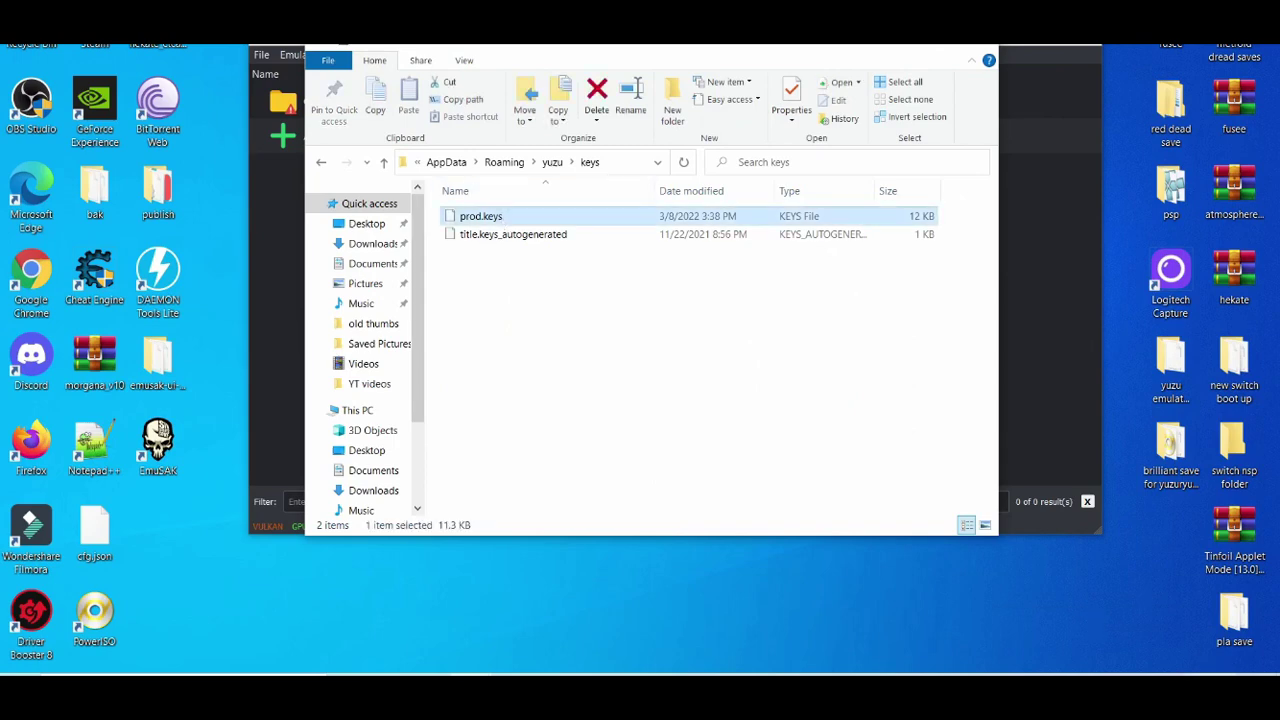
Step: Compare prod.keys' 3/8/2022 3:38 PM date against today's calendar, then close File Explorer
{"action": "left_click", "coordinate": [1238, 698]}
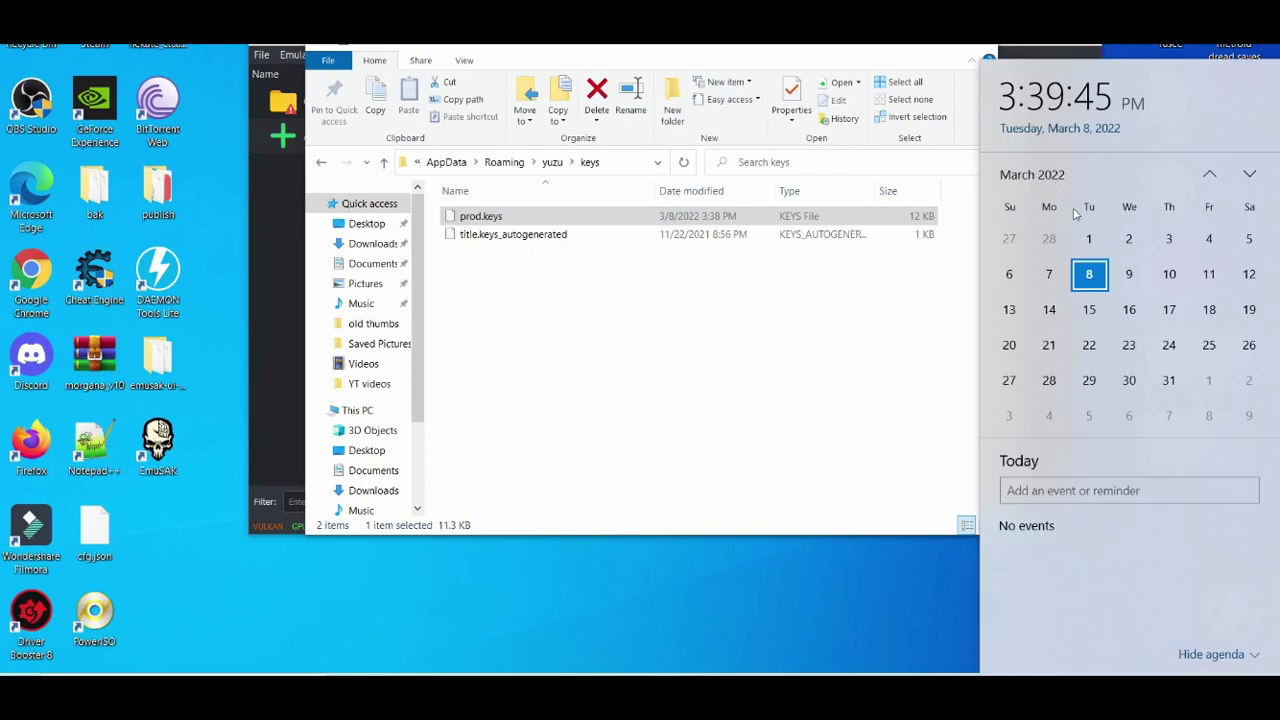
{"action": "left_click", "coordinate": [506, 314]}
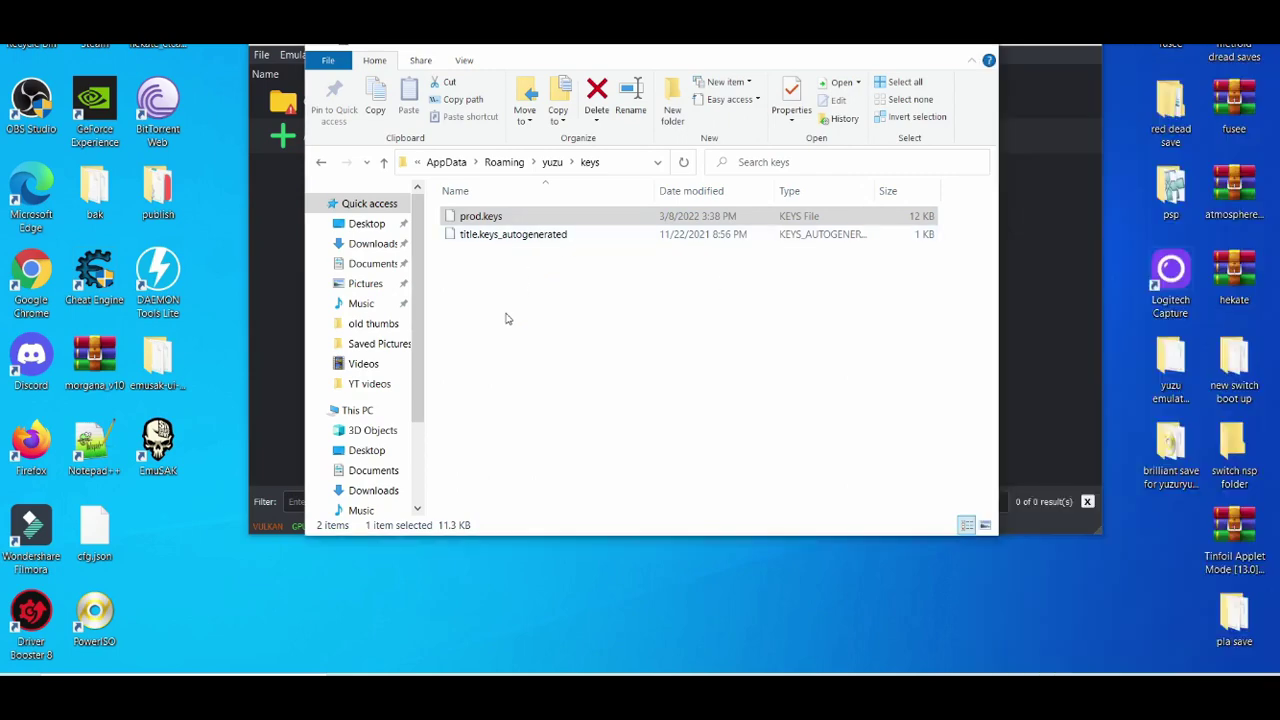
{"action": "left_click", "coordinate": [506, 219]}
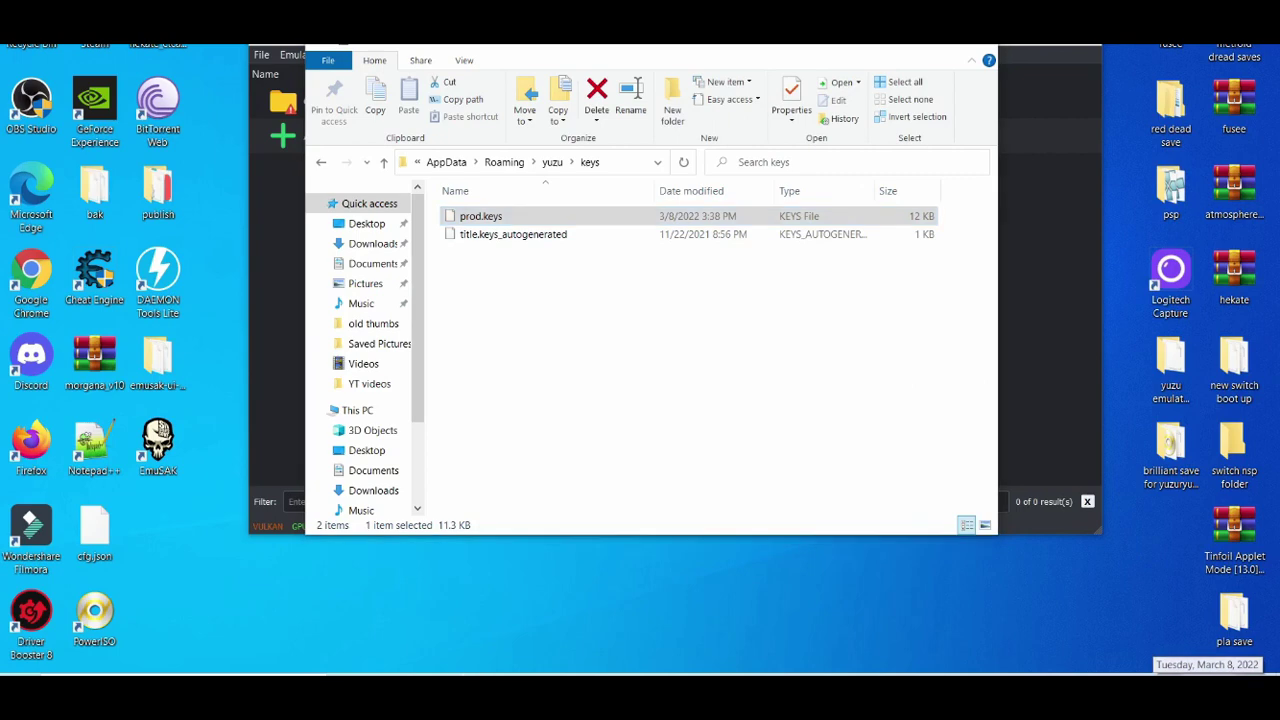
{"action": "key", "text": "super+alt+d"}
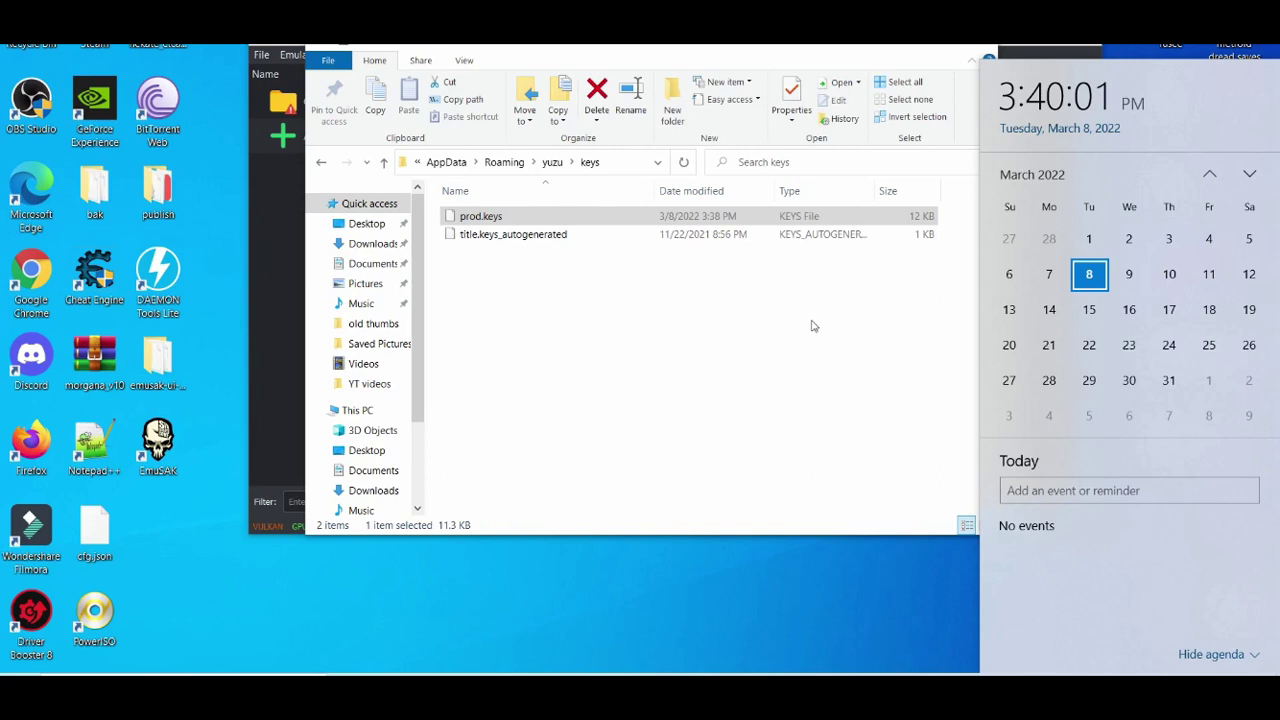
{"action": "left_click", "coordinate": [640, 220]}
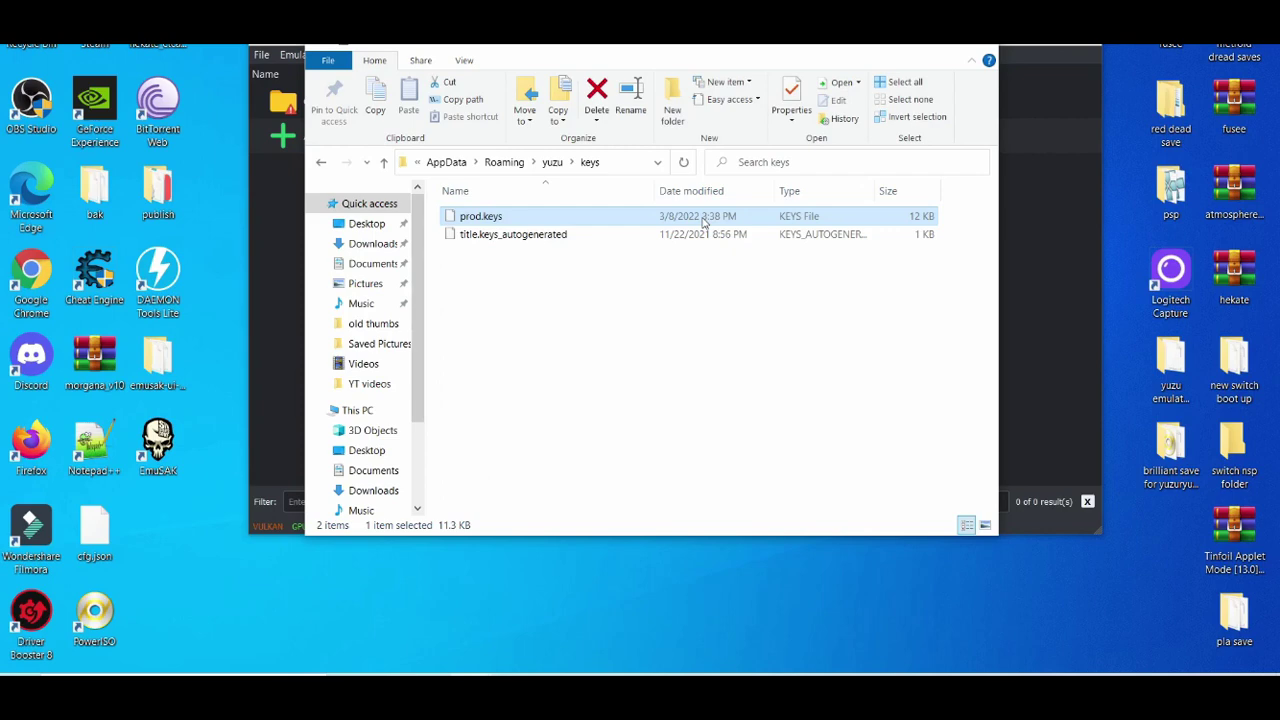
{"action": "left_click", "coordinate": [980, 50]}
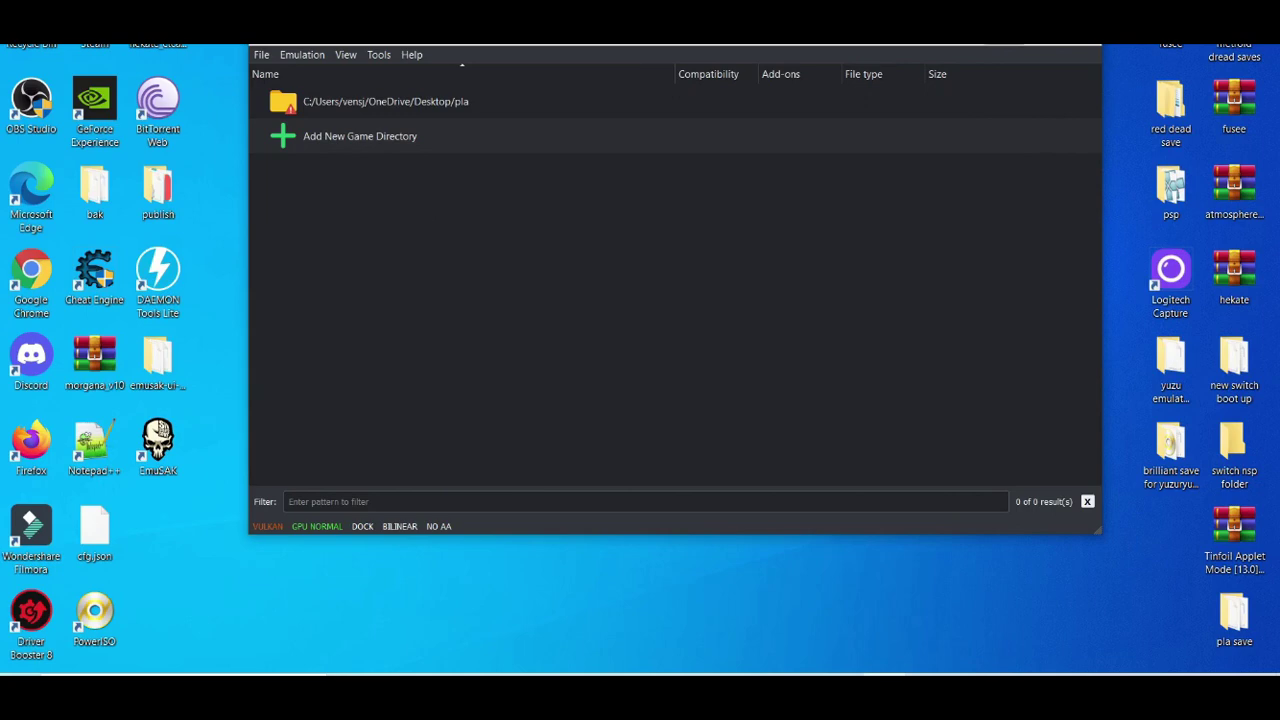
{"action": "left_click", "coordinate": [1000, 30]}
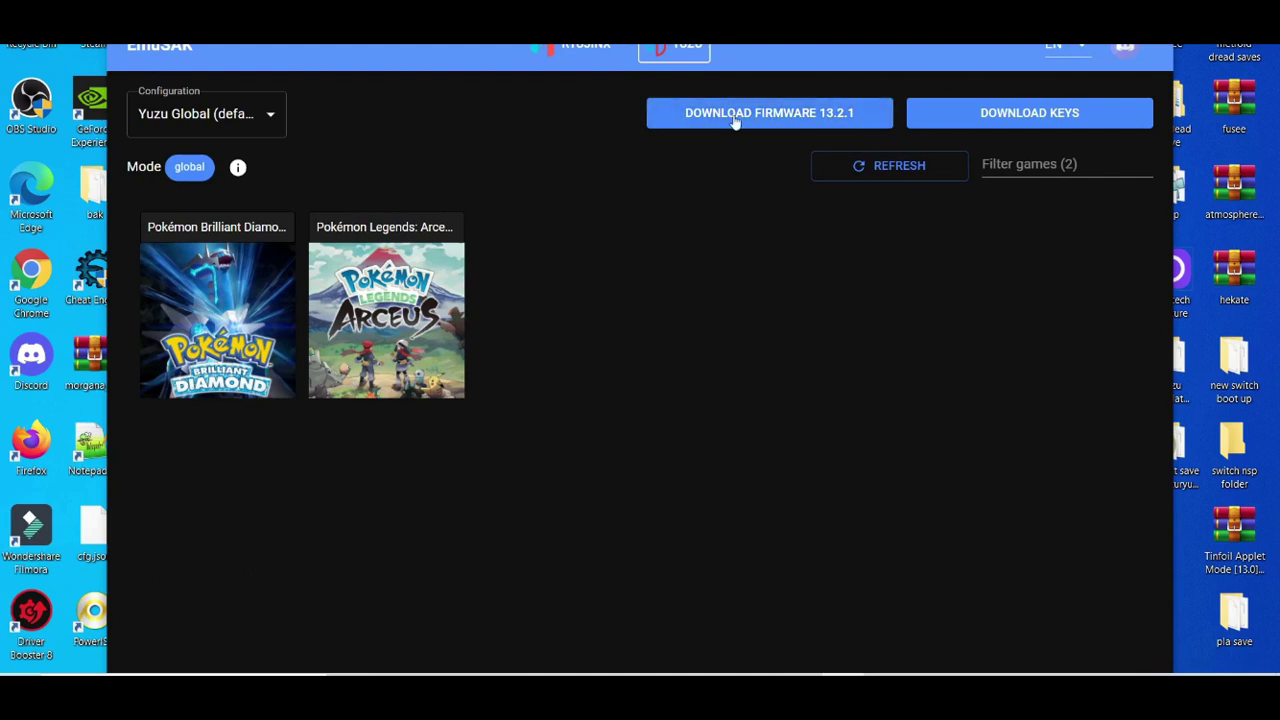
{"action": "left_click", "coordinate": [250, 118]}
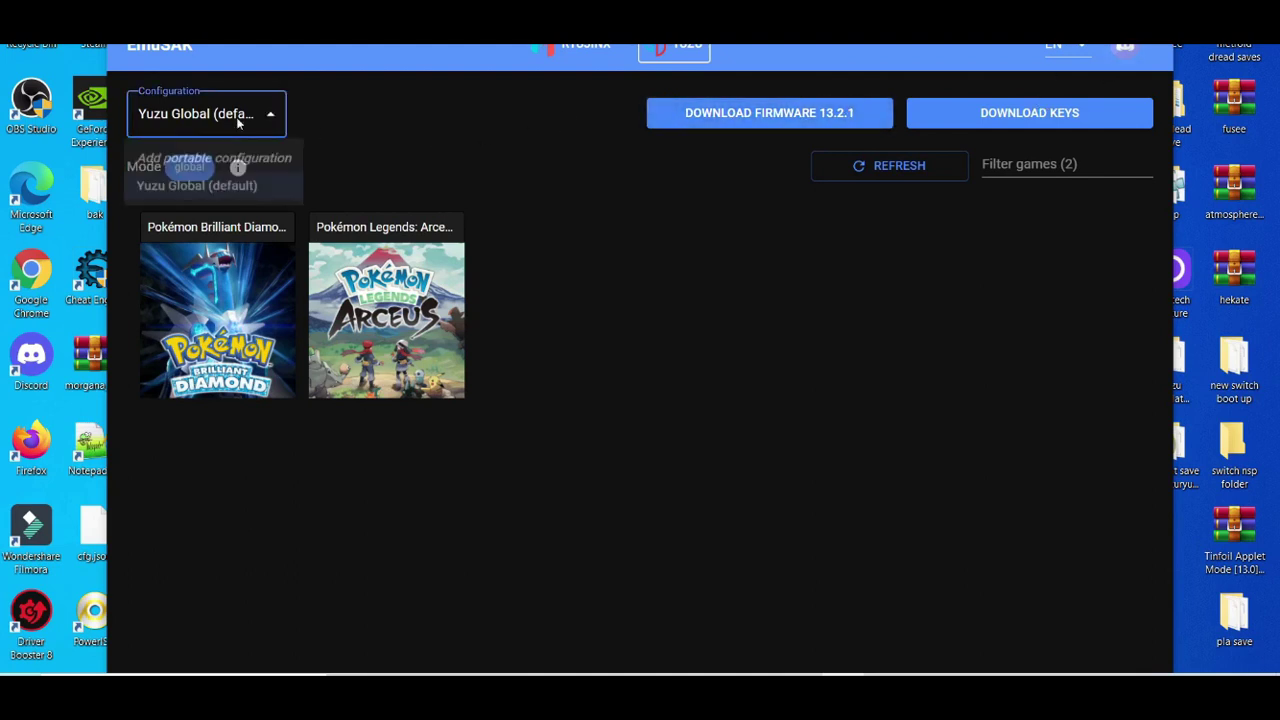
{"action": "left_click", "coordinate": [436, 158]}
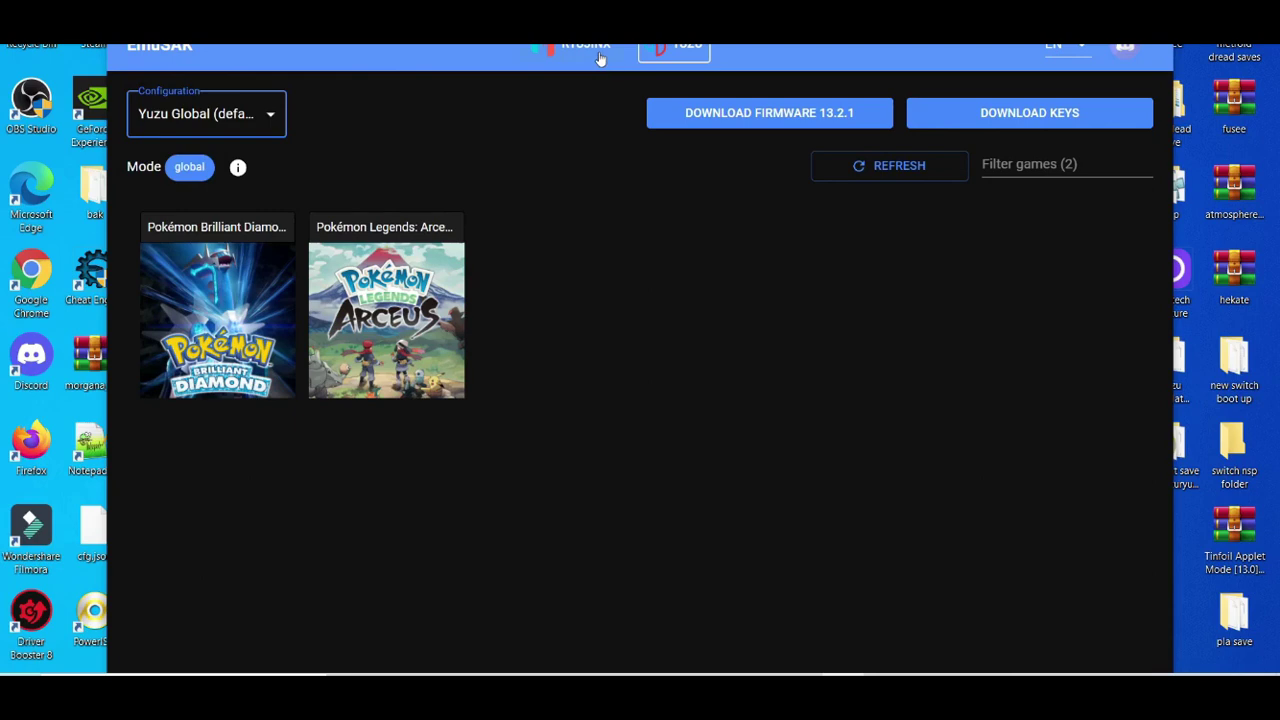
{"action": "left_click", "coordinate": [600, 60]}
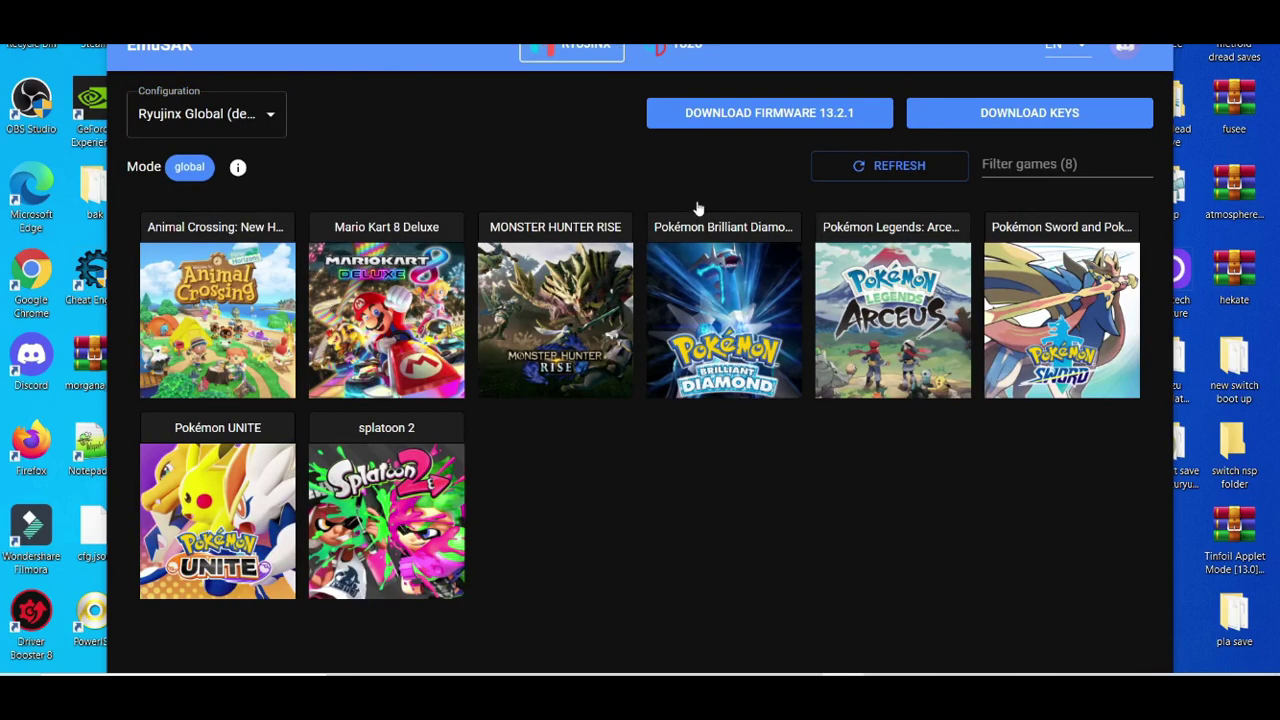
{"action": "left_click", "coordinate": [688, 48]}
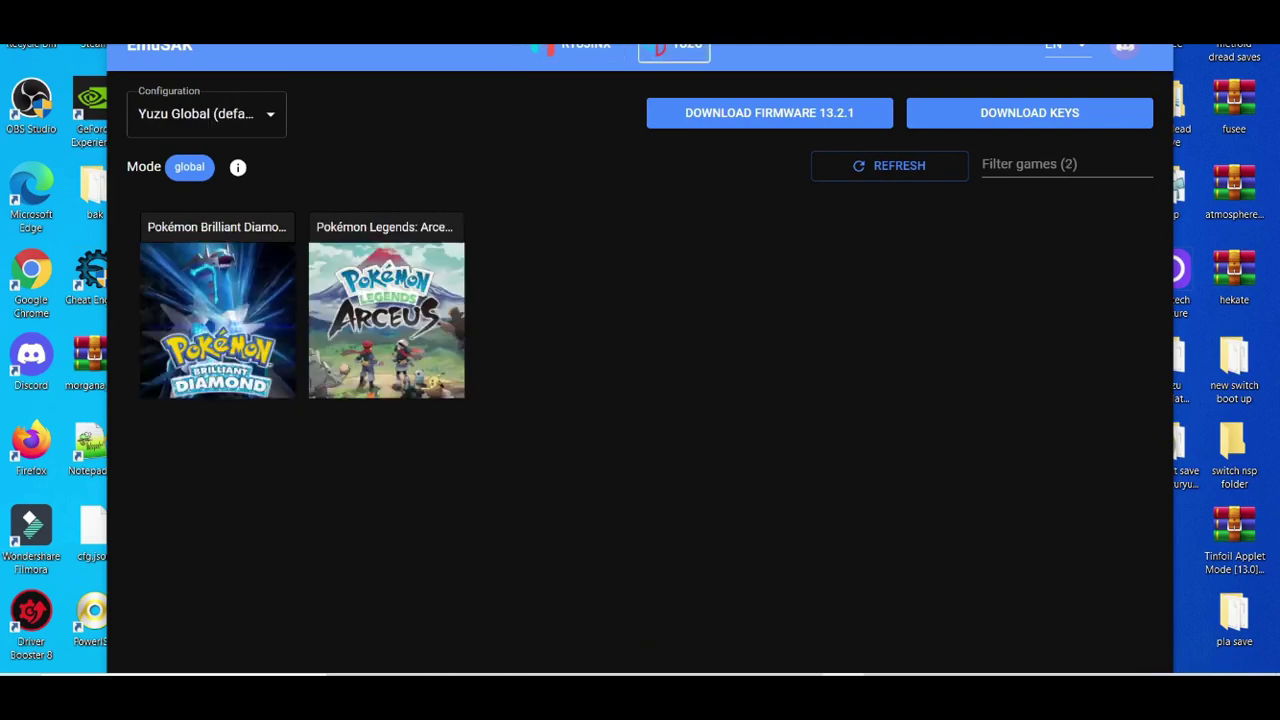
{"action": "key", "text": "alt+F4"}
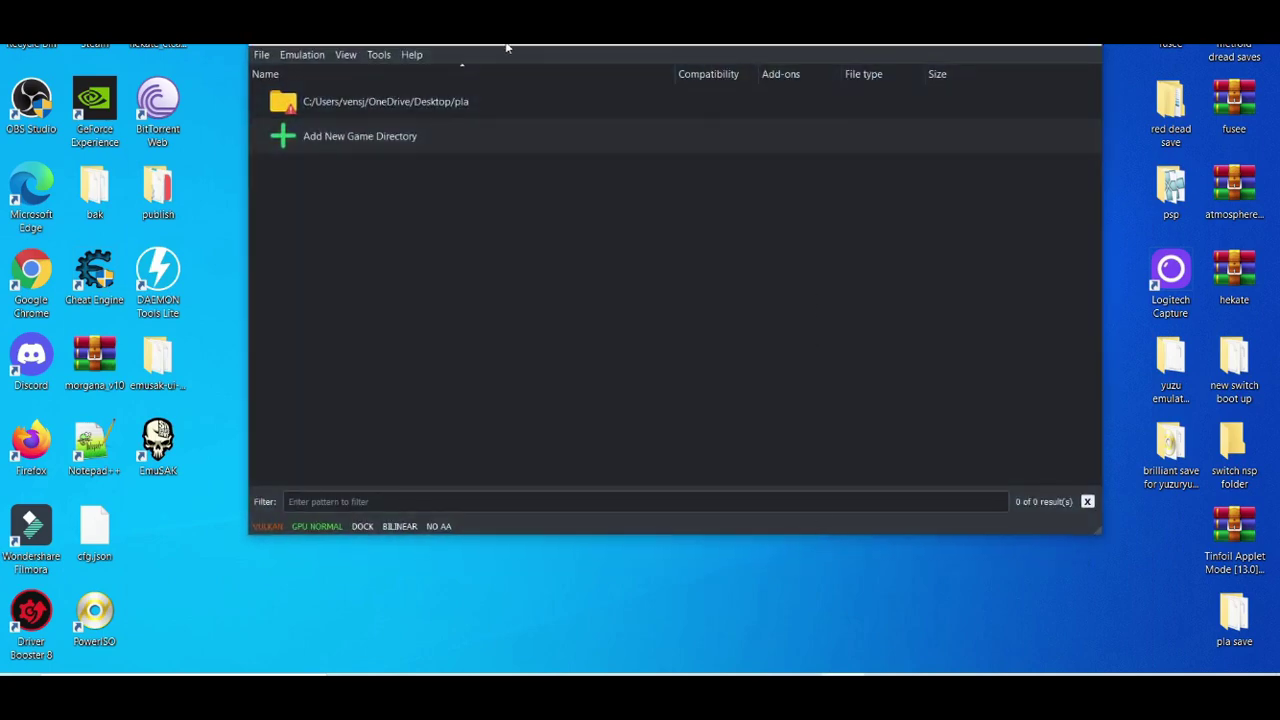
{"action": "left_click_drag", "start_coordinate": [508, 44], "coordinate": [446, 48]}
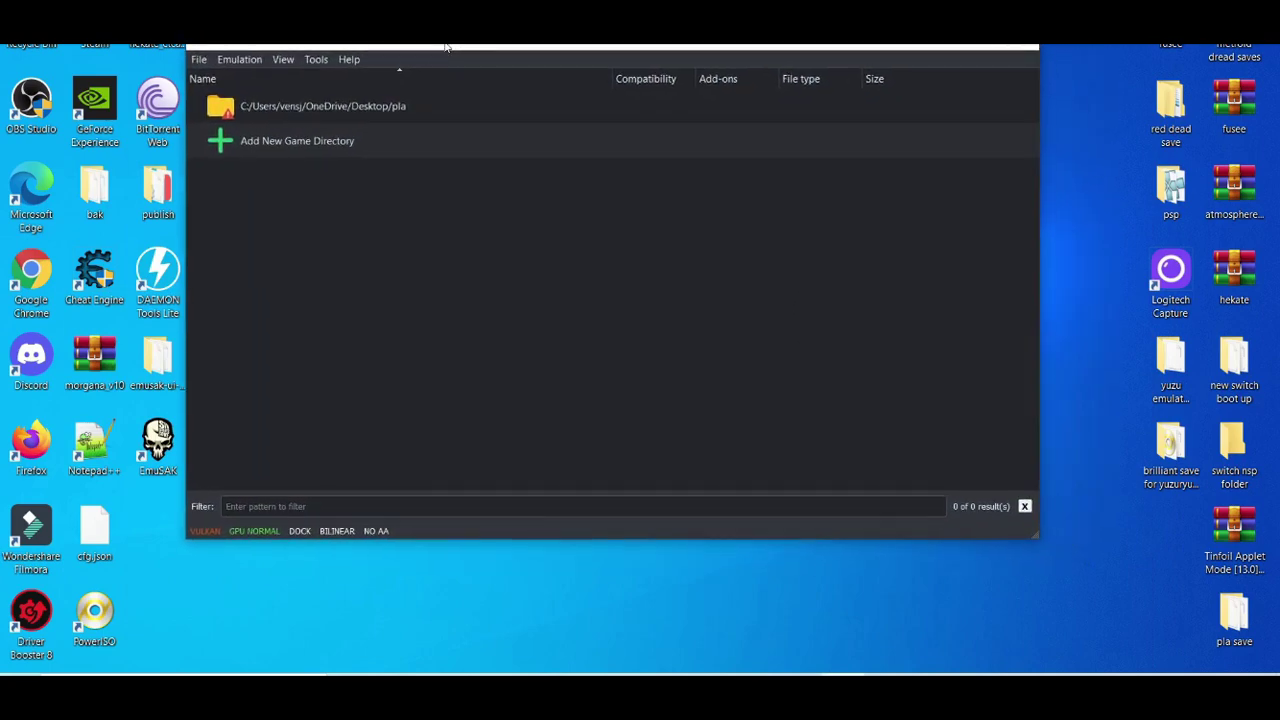